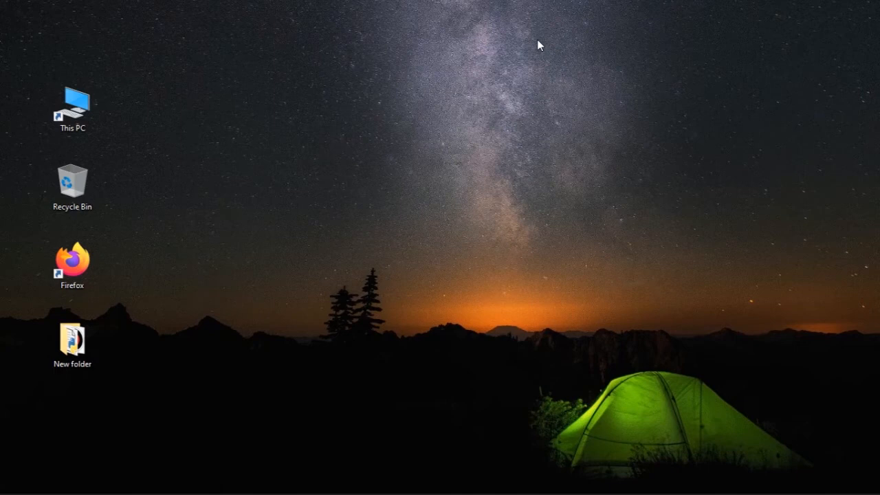
- Switch to Firefox and open the Burp Suite Community Edition download page from the PortSwigger edition comparison
{"action": "left_click", "coordinate": [207, 483]}
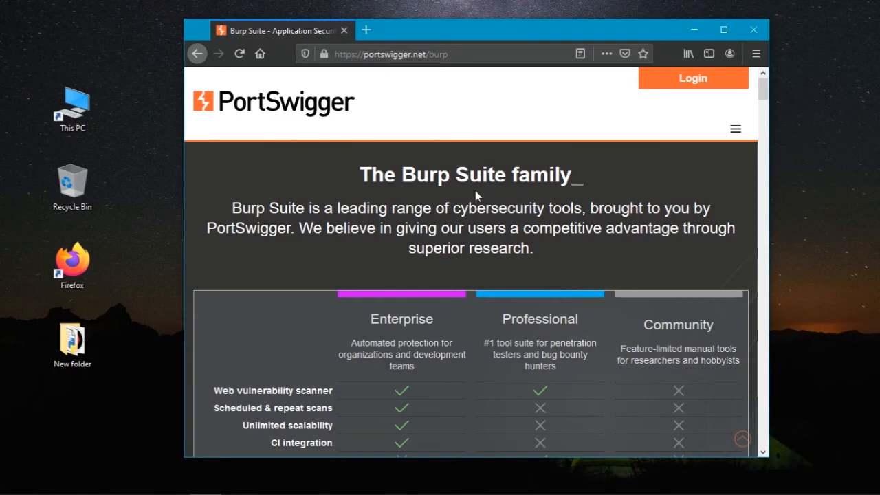
{"action": "scroll", "coordinate": [475, 190], "scroll_direction": "down", "scroll_amount": 3}
{"action": "scroll", "coordinate": [475, 190], "scroll_direction": "down", "scroll_amount": 2}
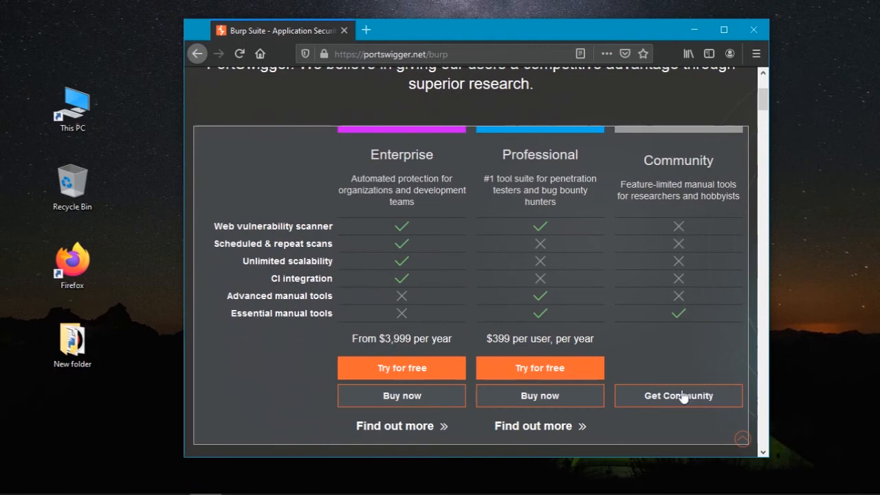
{"action": "left_click", "coordinate": [681, 397]}
{"action": "scroll", "coordinate": [651, 338], "scroll_direction": "down", "scroll_amount": 1}
{"action": "left_click", "coordinate": [670, 364]}
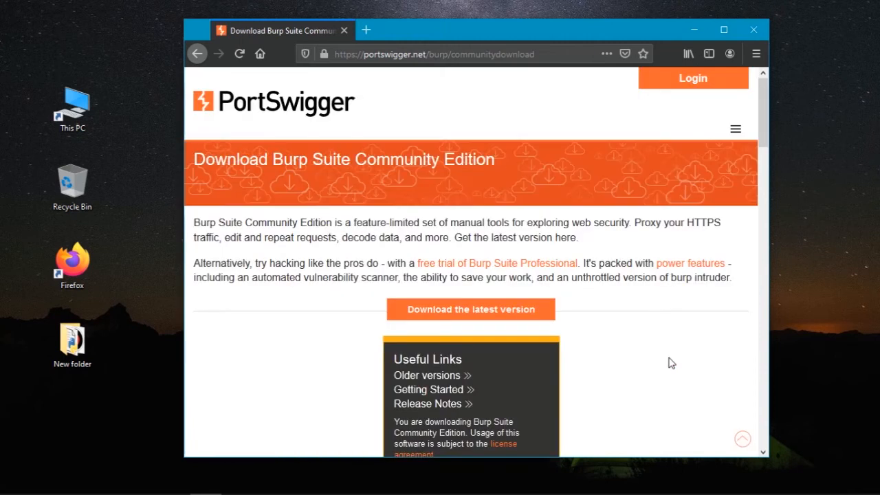
- Download the latest Burp Suite Community Edition installer, version 2020.9.1, for Windows (64-bit)
{"action": "left_click", "coordinate": [450, 317]}
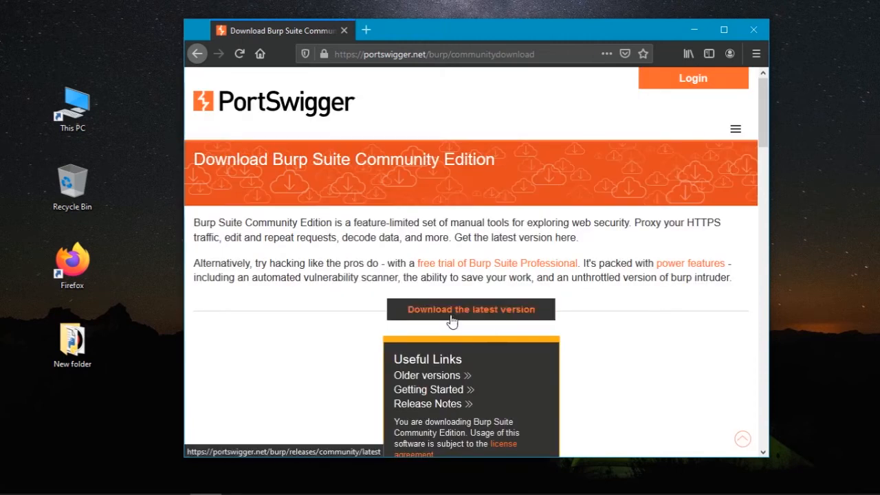
{"action": "scroll", "coordinate": [451, 319], "scroll_direction": "down", "scroll_amount": 3}
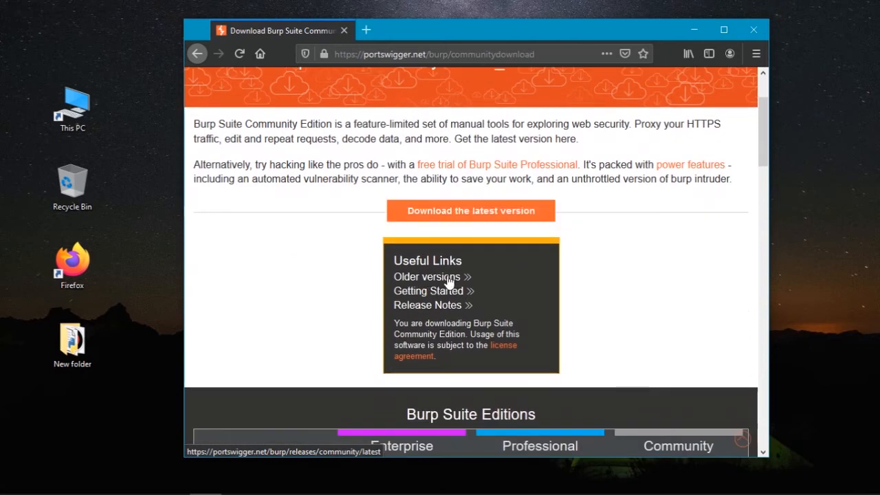
{"action": "left_click", "coordinate": [469, 215]}
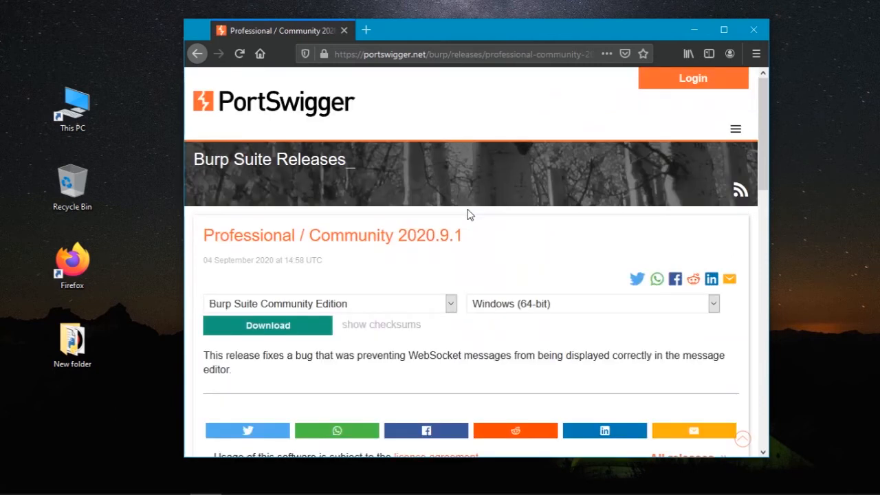
{"action": "left_click", "coordinate": [299, 327]}
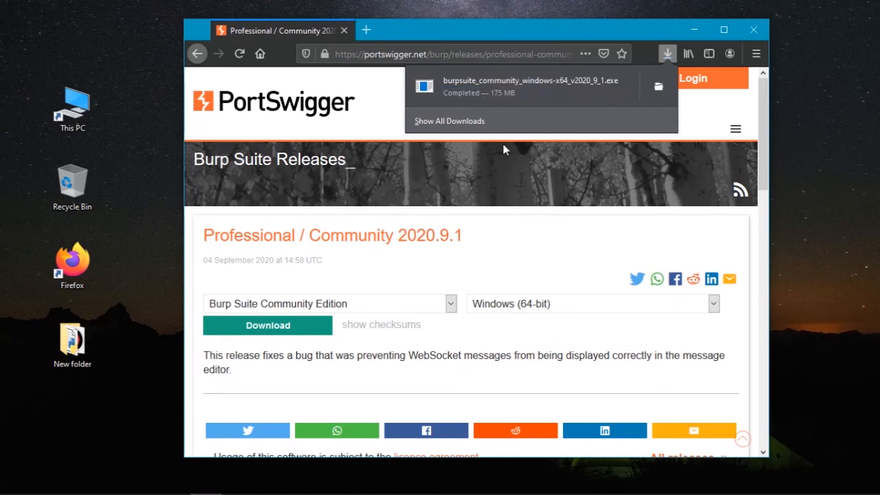
- Run the downloaded installer and install Burp Suite Community Edition in C:\Program Files\BurpSuiteCommunity, completing the setup wizard
{"action": "left_click", "coordinate": [505, 82]}
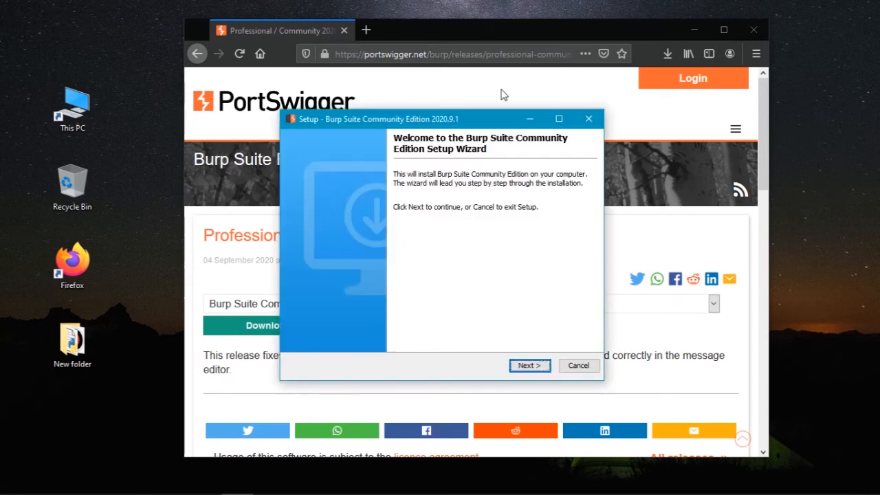
{"action": "left_click", "coordinate": [530, 368]}
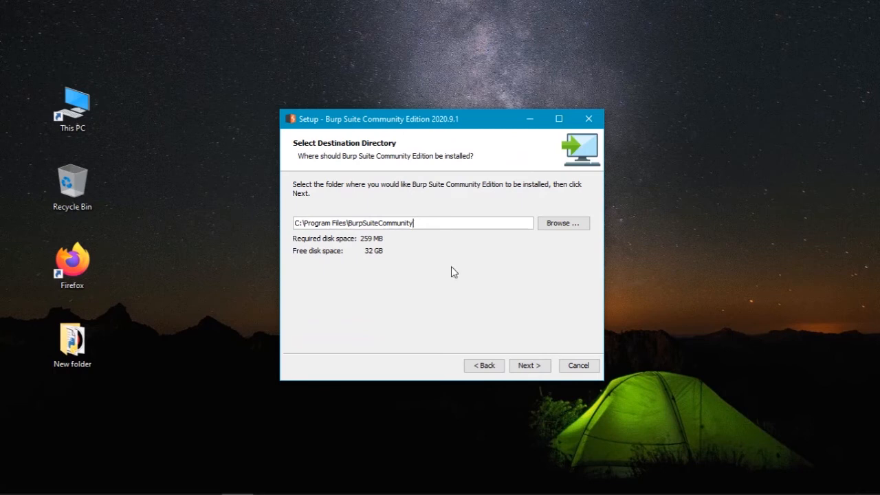
{"action": "left_click", "coordinate": [528, 372]}
{"action": "left_click", "coordinate": [528, 371]}
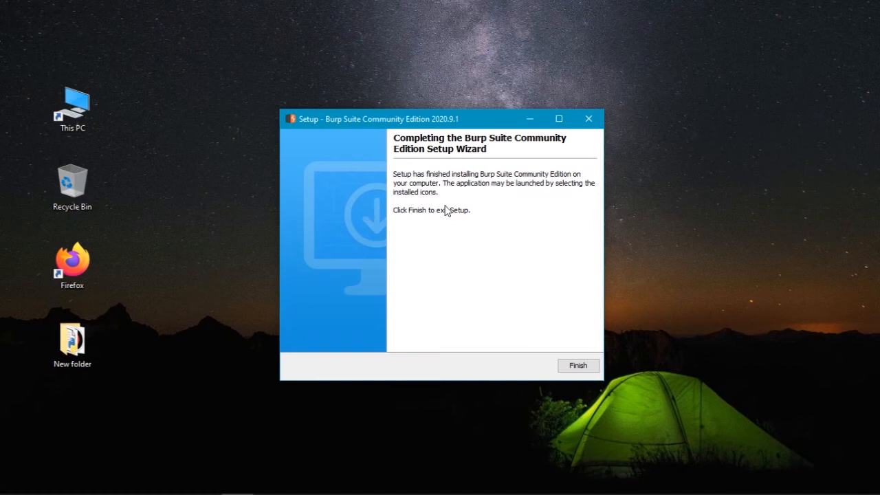
{"action": "left_click", "coordinate": [571, 367]}
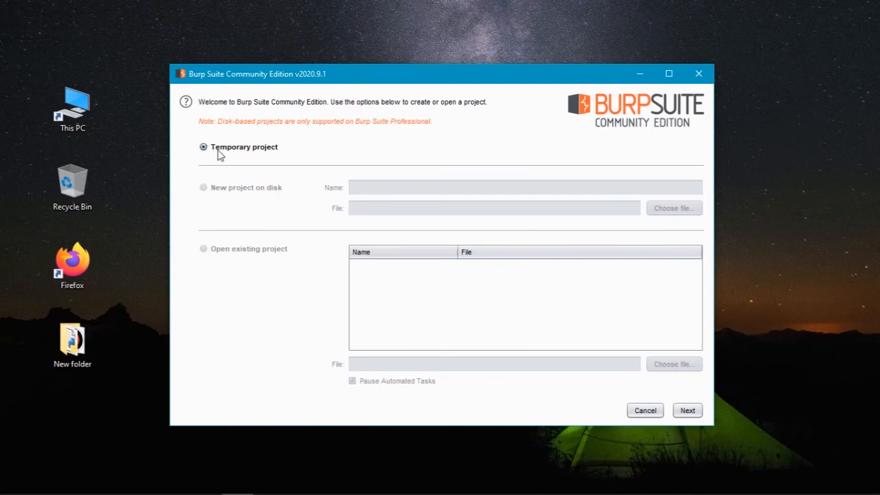
- Start Burp Suite with a temporary project using the Burp defaults, and minimize its window
{"action": "left_click", "coordinate": [691, 413]}
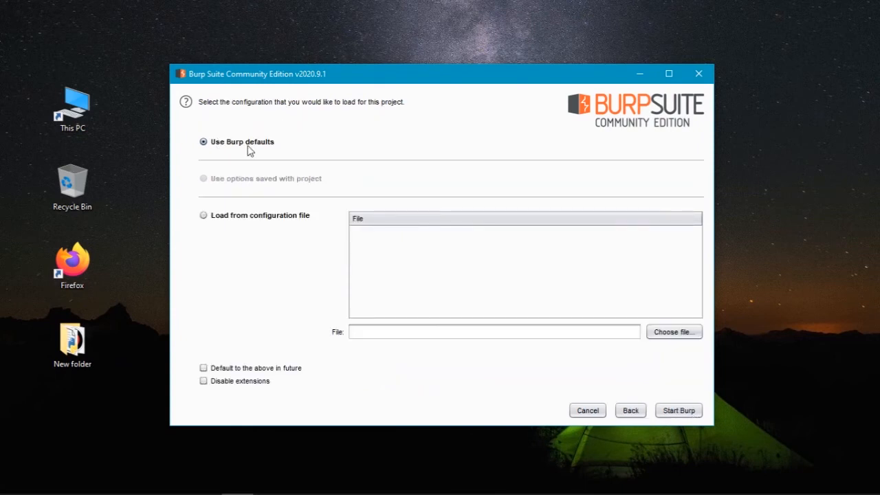
{"action": "left_click", "coordinate": [664, 411]}
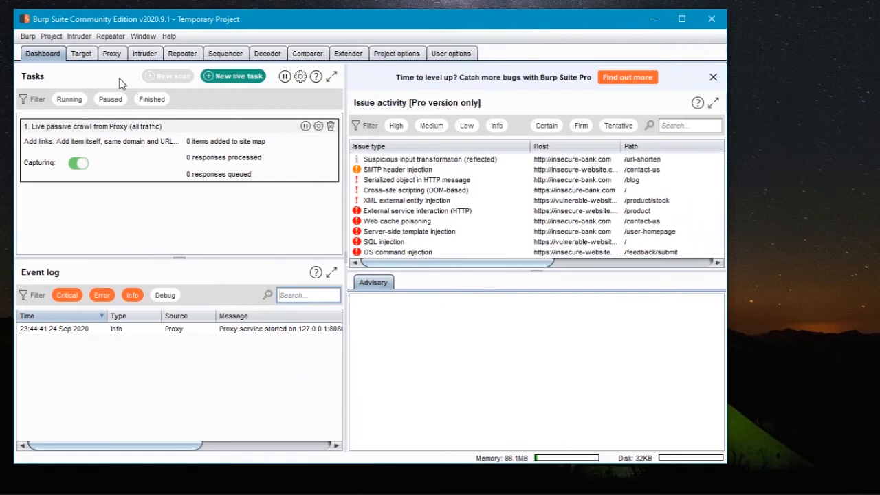
{"action": "left_click", "coordinate": [653, 19]}
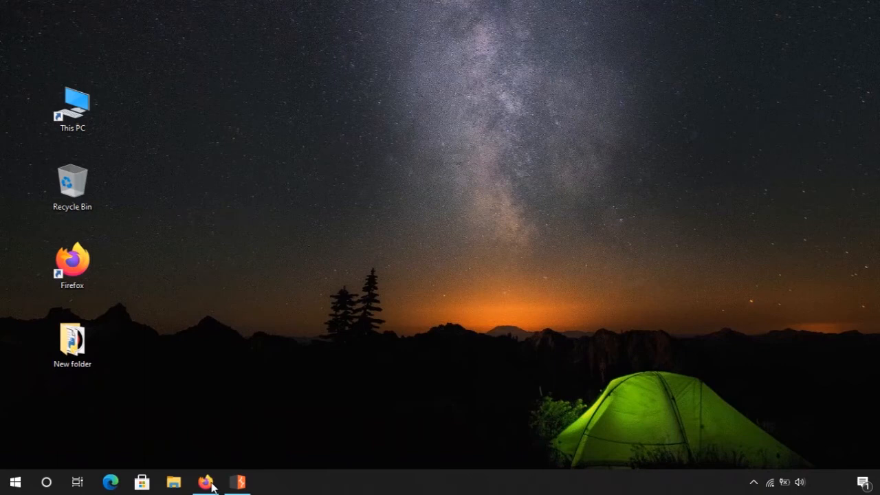
- Switch to Firefox, search for "froxyproxy" in a new tab and open the FoxyProxy Standard add-on page
{"action": "left_click", "coordinate": [204, 482]}
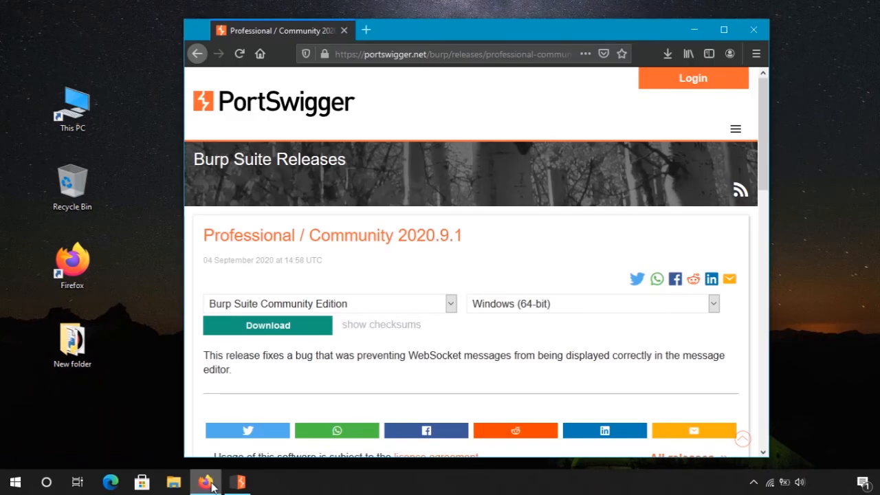
{"action": "left_click", "coordinate": [367, 30]}
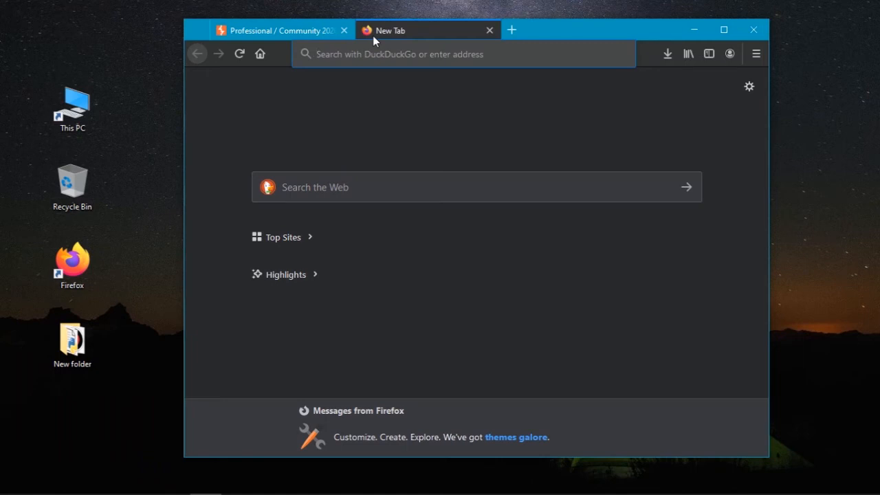
{"action": "type", "text": "f"}
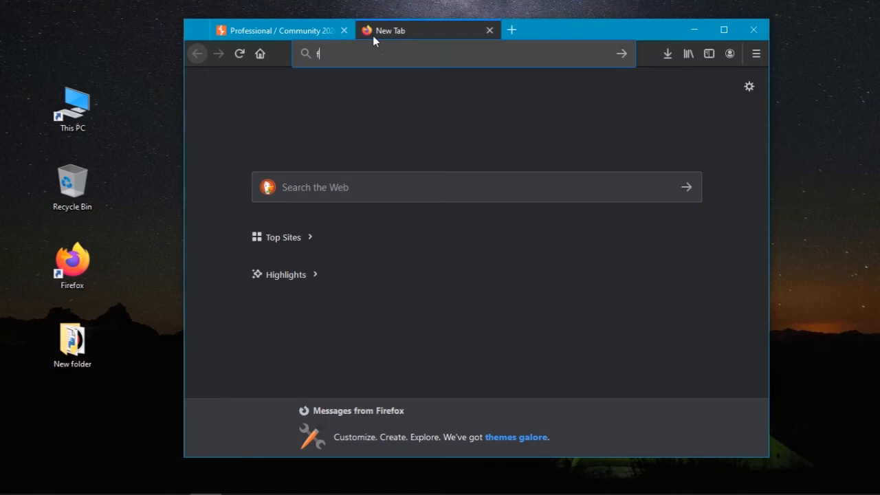
{"action": "type", "text": "roxyproxy"}
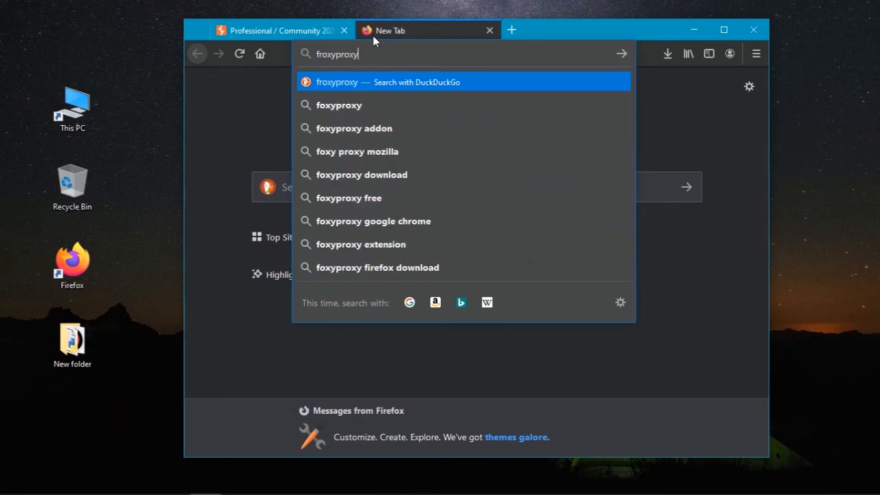
{"action": "key", "text": "Return"}
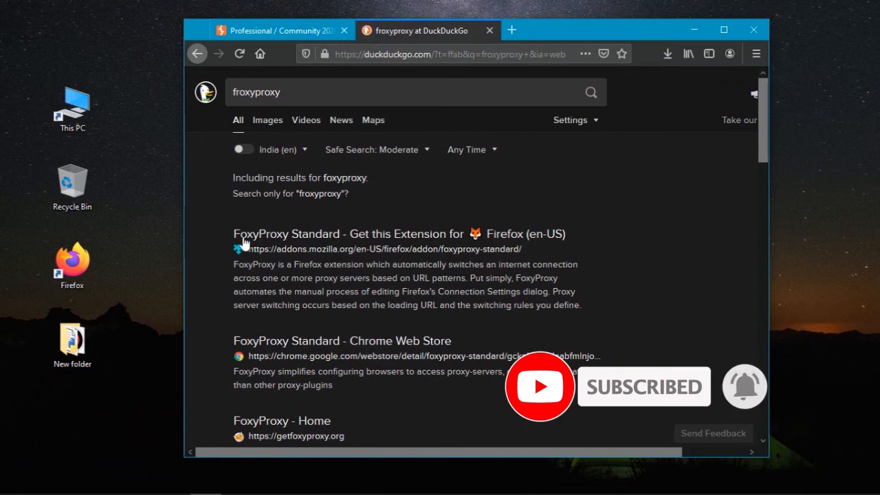
{"action": "left_click", "coordinate": [331, 239]}
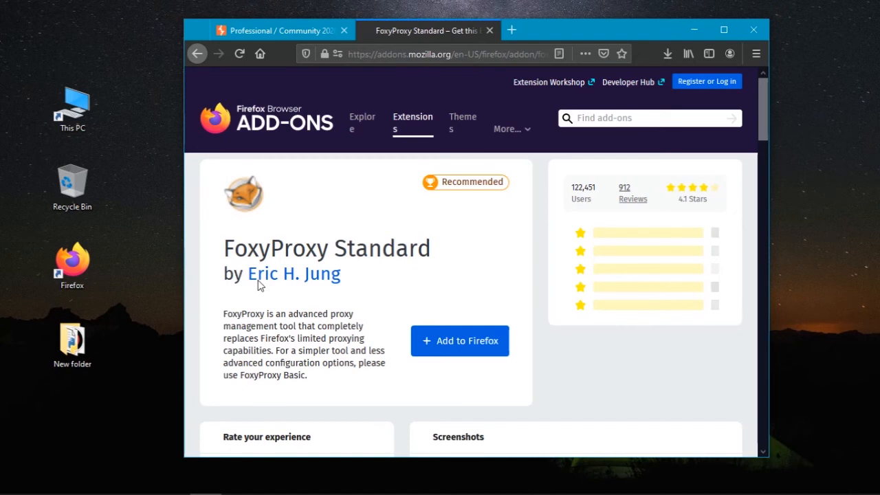
- Add the FoxyProxy Standard extension to Firefox, granting its permissions and dismissing the installation notice
{"action": "left_click", "coordinate": [444, 344]}
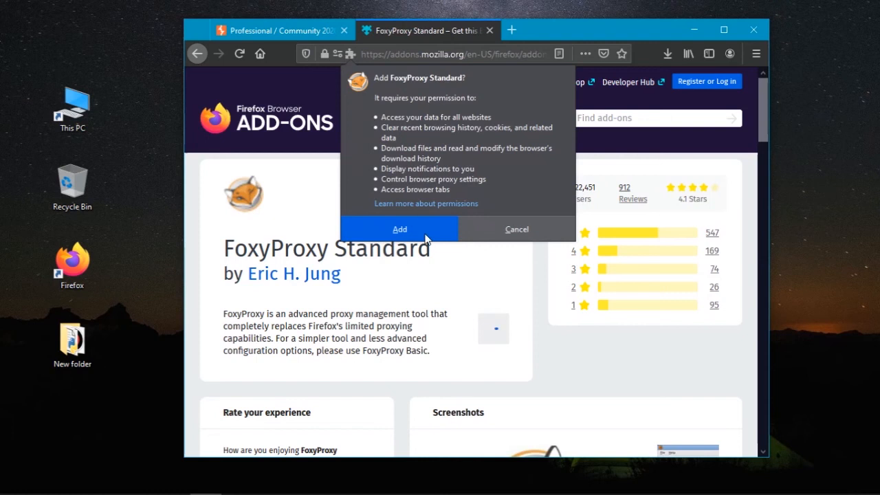
{"action": "left_click", "coordinate": [425, 238]}
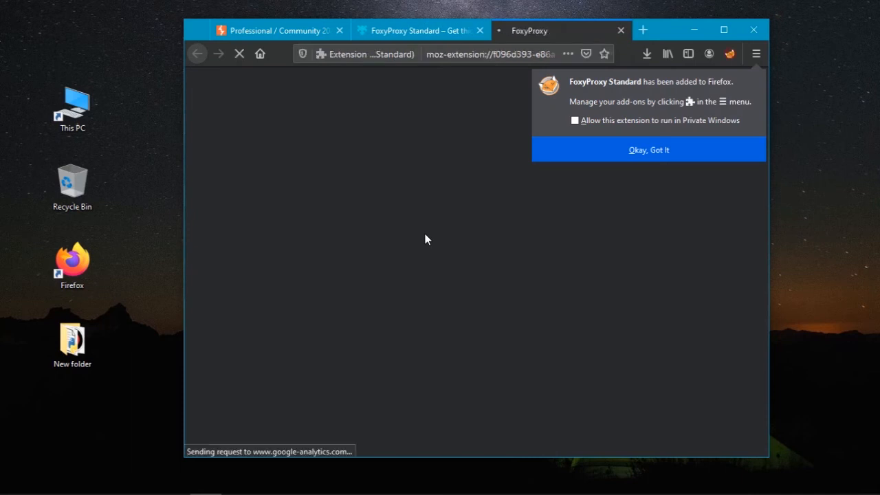
{"action": "left_click", "coordinate": [653, 151]}
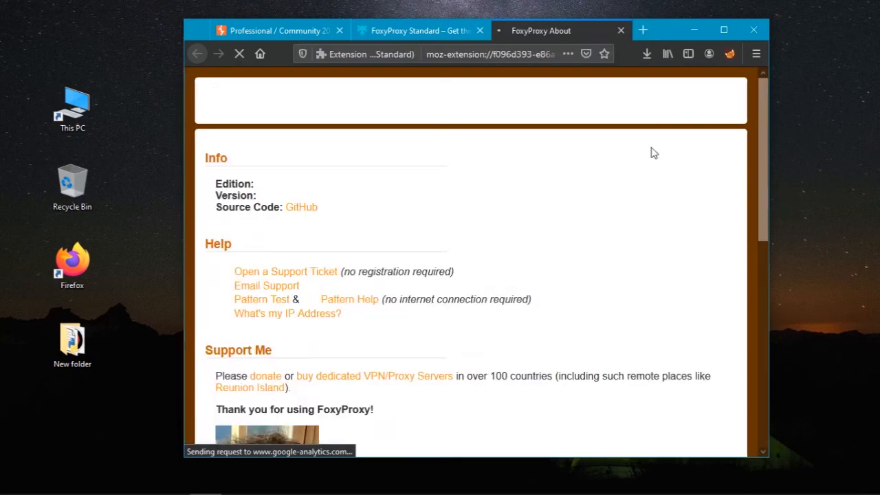
{"action": "left_click", "coordinate": [729, 60]}
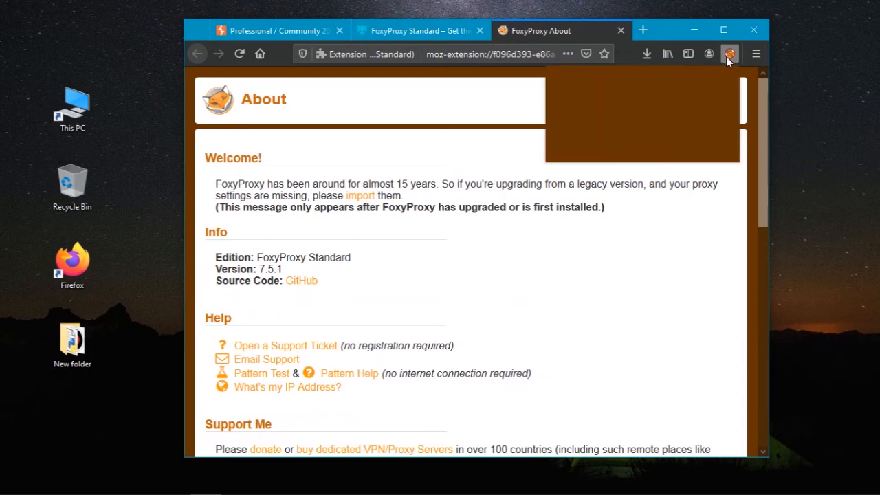
{"action": "left_click", "coordinate": [664, 178]}
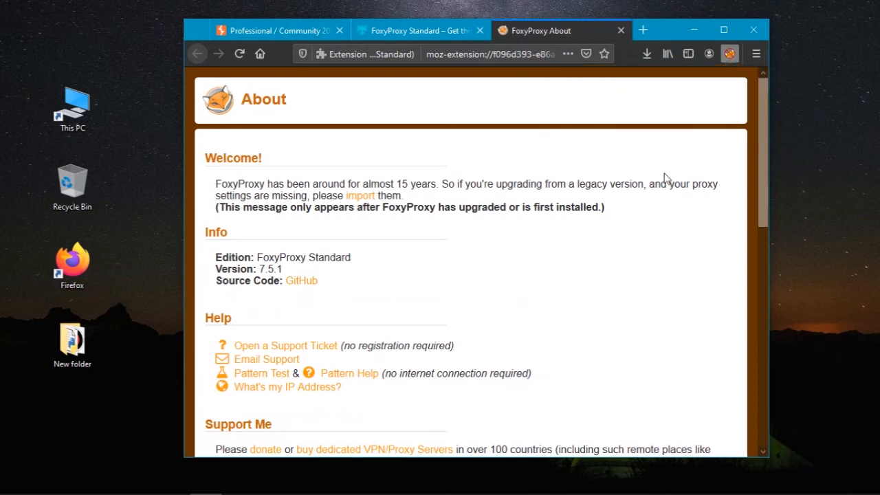
- Switch to Burp Suite and view the proxy listener settings to find the interface address and port
{"action": "left_click", "coordinate": [240, 483]}
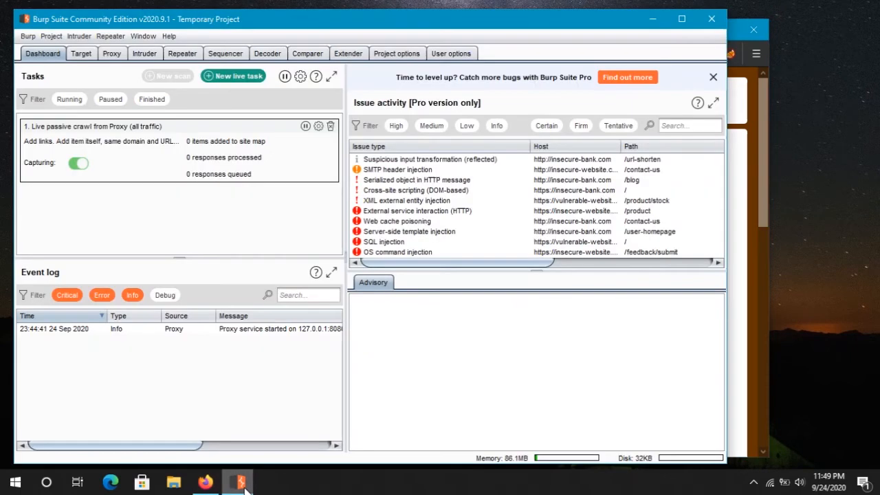
{"action": "left_click", "coordinate": [112, 54]}
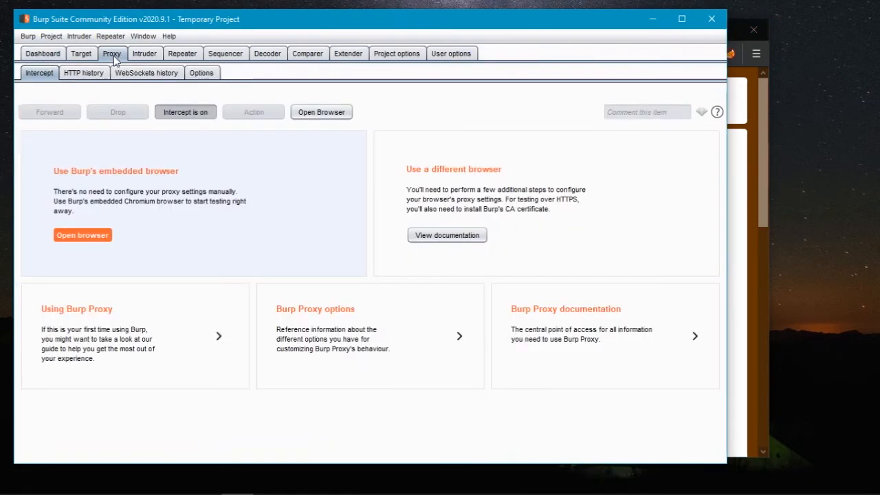
{"action": "left_click", "coordinate": [201, 73]}
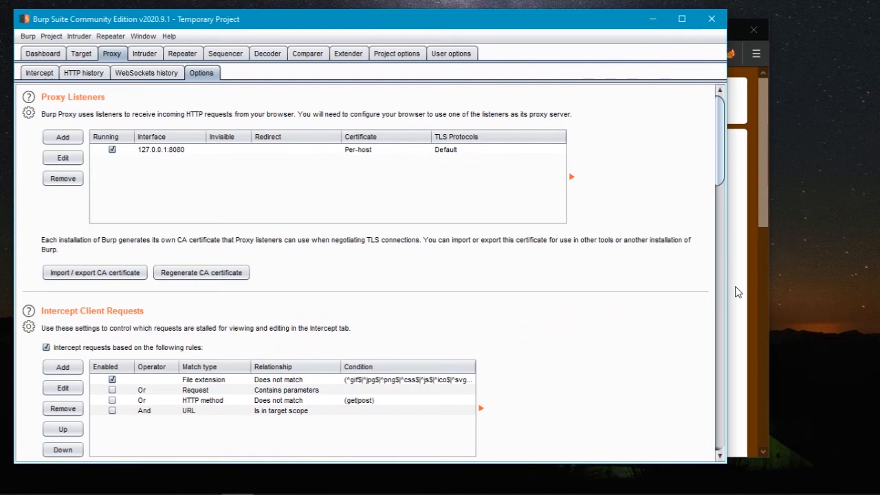
- Return to Firefox and open the form for adding a new proxy in the FoxyProxy options
{"action": "left_click", "coordinate": [730, 62]}
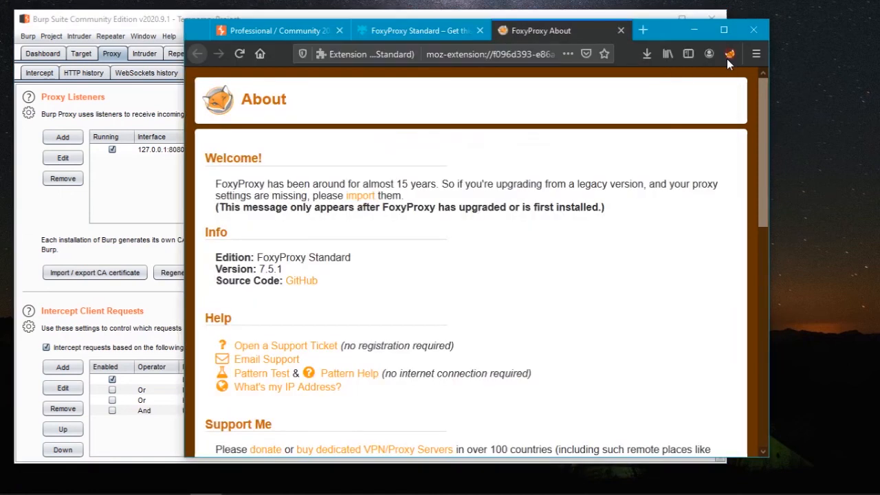
{"action": "left_click", "coordinate": [728, 55]}
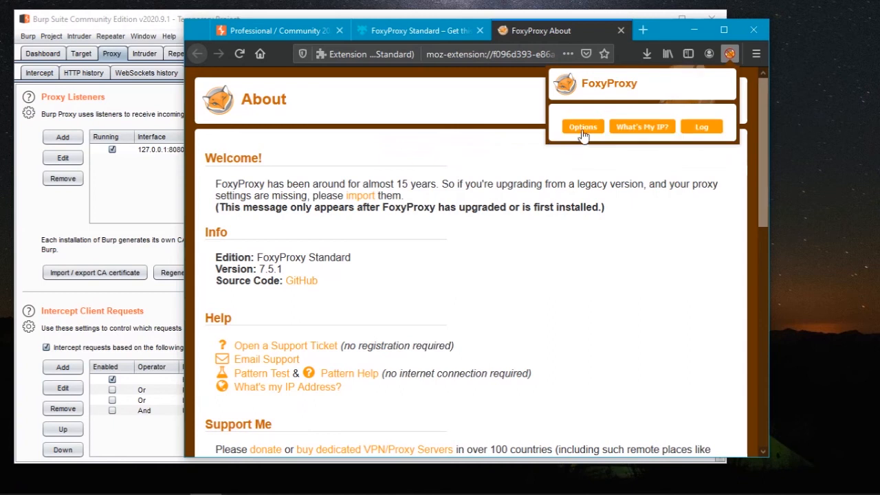
{"action": "left_click", "coordinate": [581, 128]}
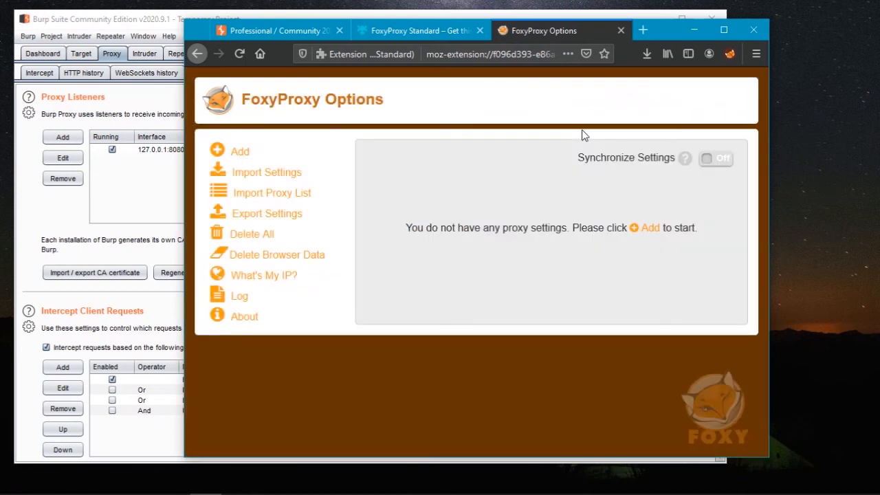
{"action": "left_click", "coordinate": [242, 153]}
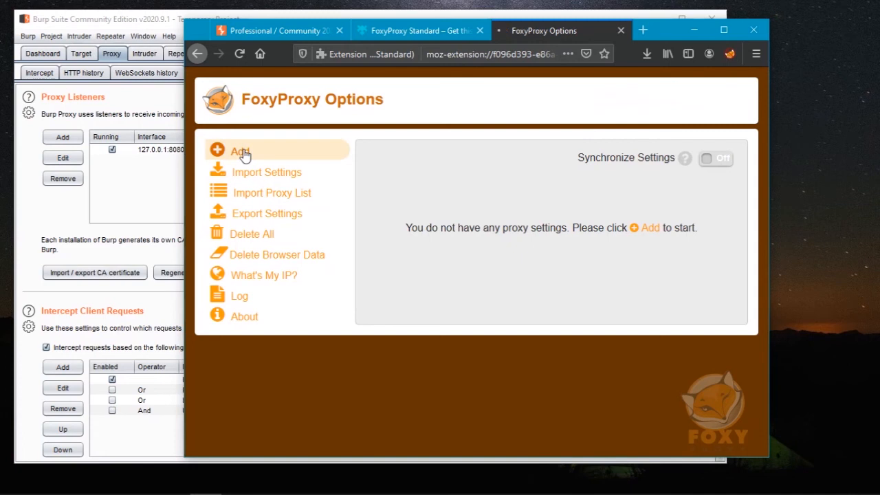
- Fill in the new proxy with IP address 127.0.0.1, port 8080 and title "Burp", and save it
{"action": "left_click", "coordinate": [571, 214]}
{"action": "type", "text": "127.0.0.1"}
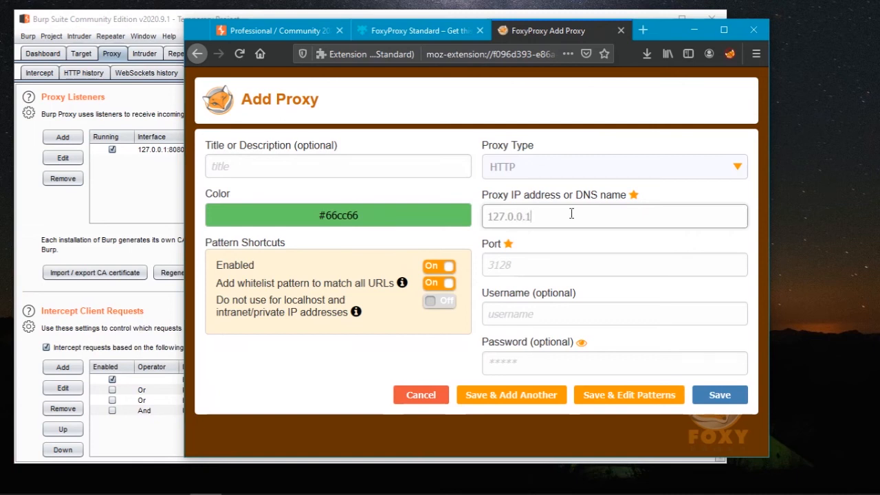
{"action": "left_click", "coordinate": [547, 264]}
{"action": "type", "text": "8080"}
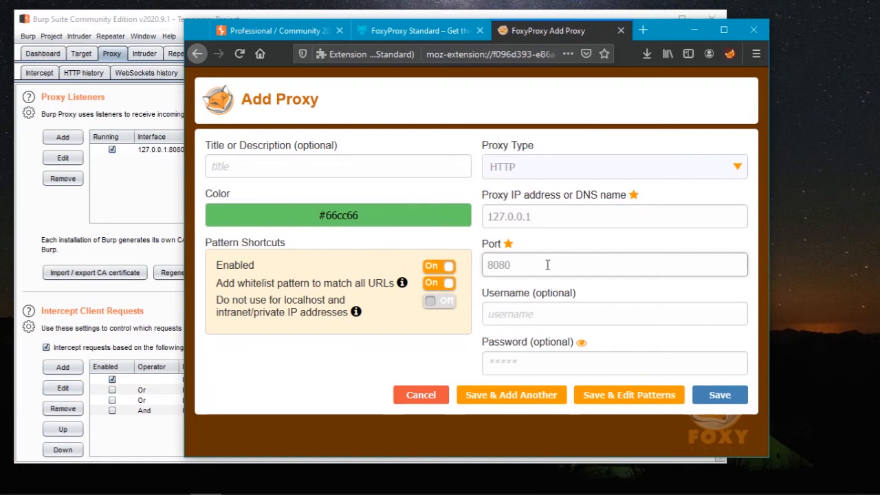
{"action": "left_click", "coordinate": [337, 174]}
{"action": "type", "text": "Burp"}
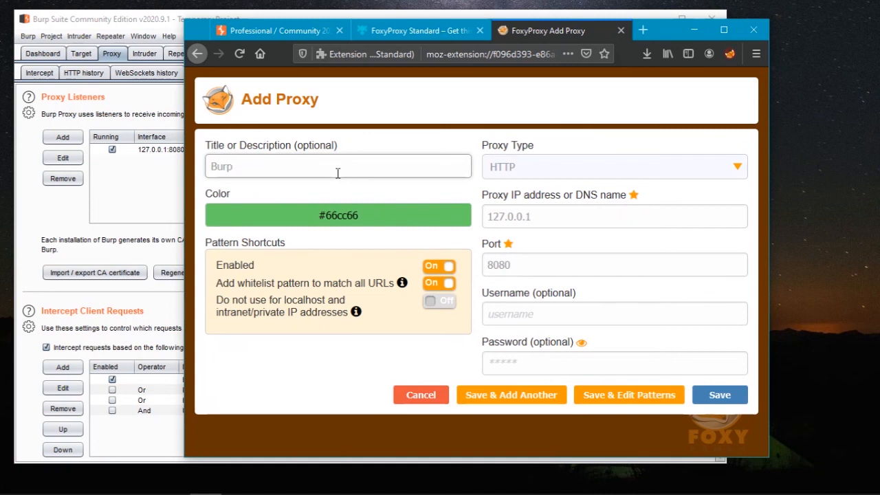
{"action": "left_click", "coordinate": [709, 399]}
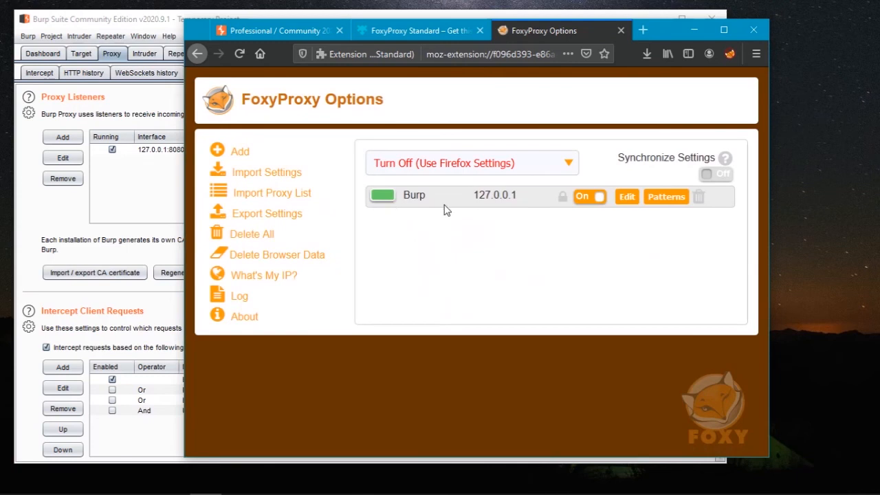
- Activate the Burp proxy for all URLs in FoxyProxy and close the Burp download and add-on page tabs
{"action": "left_click", "coordinate": [730, 53]}
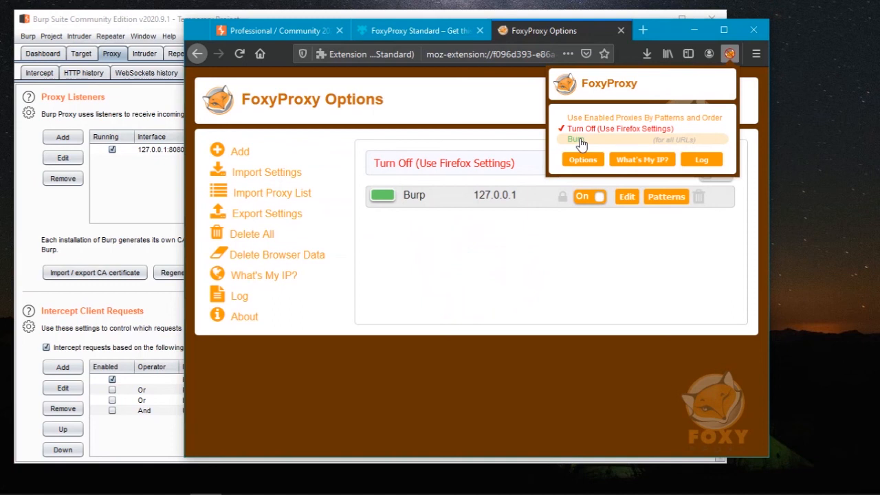
{"action": "left_click", "coordinate": [578, 140]}
{"action": "left_click", "coordinate": [339, 30]}
{"action": "left_click", "coordinate": [339, 31]}
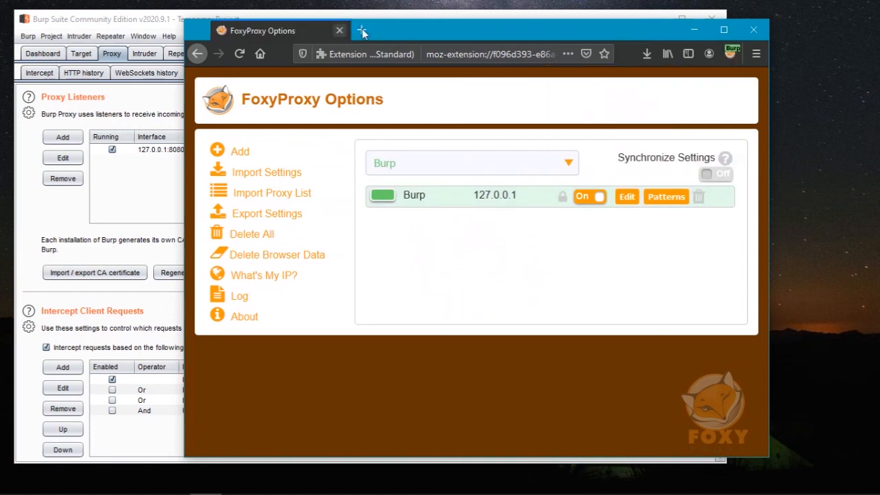
- Open 127.0.0.1:8080 in a new tab and save Burp's CA certificate file, cacert.der
{"action": "left_click", "coordinate": [362, 31]}
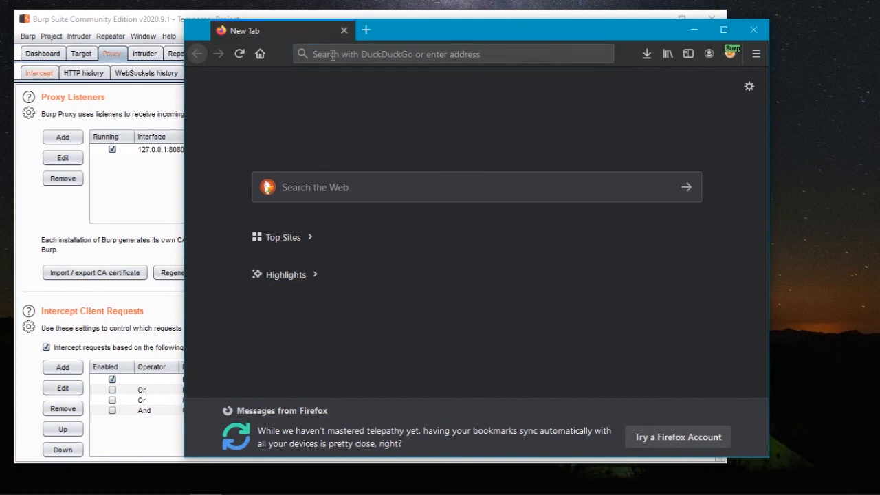
{"action": "left_click", "coordinate": [333, 54]}
{"action": "type", "text": "127.0"}
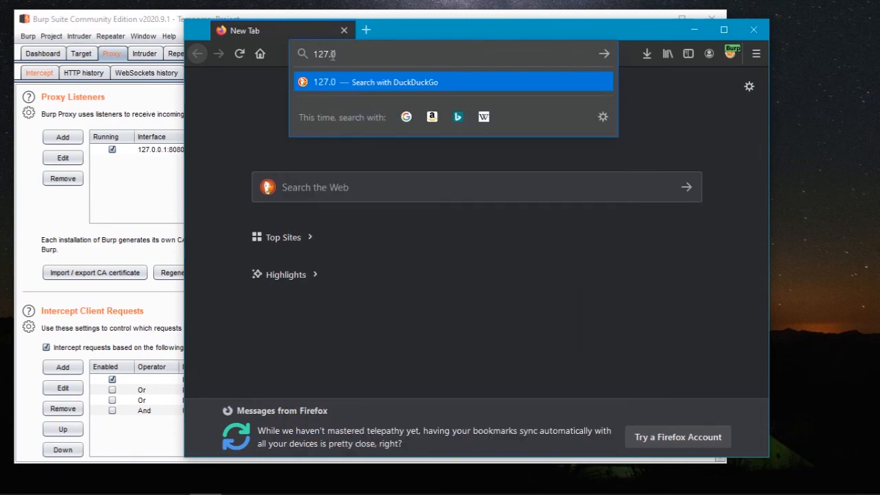
{"action": "type", "text": ".0.1"}
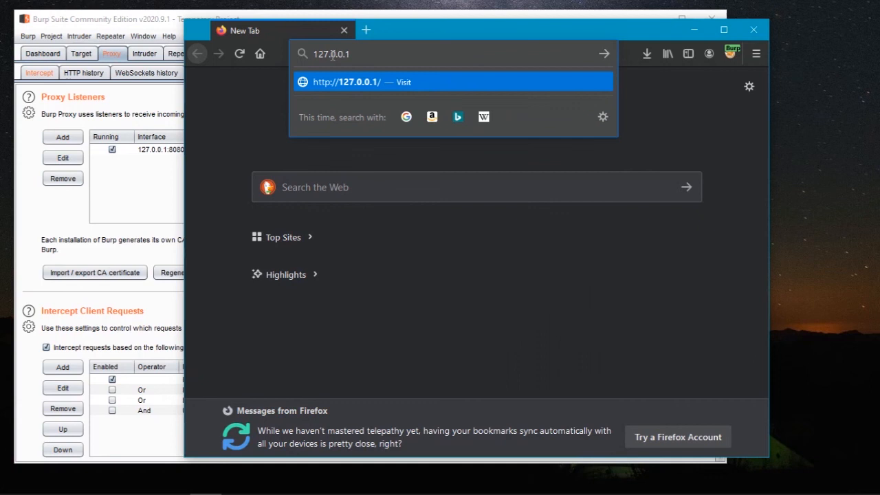
{"action": "type", "text": ":8080"}
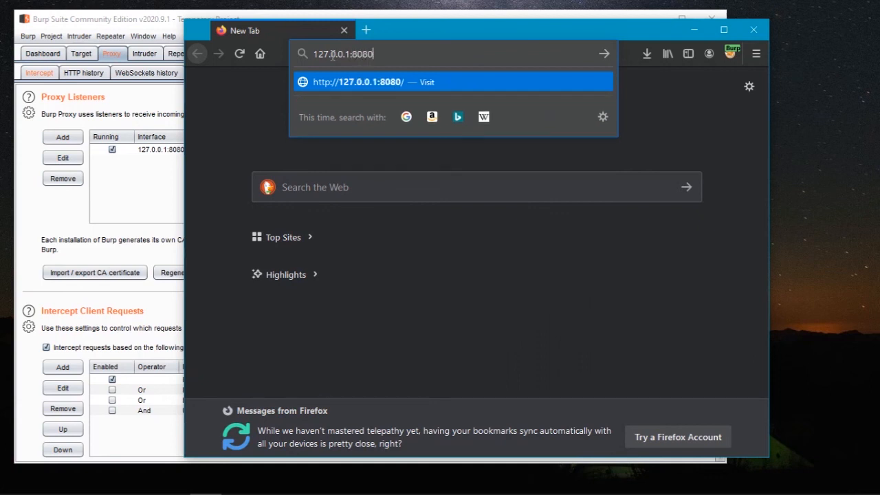
{"action": "key", "text": "Return"}
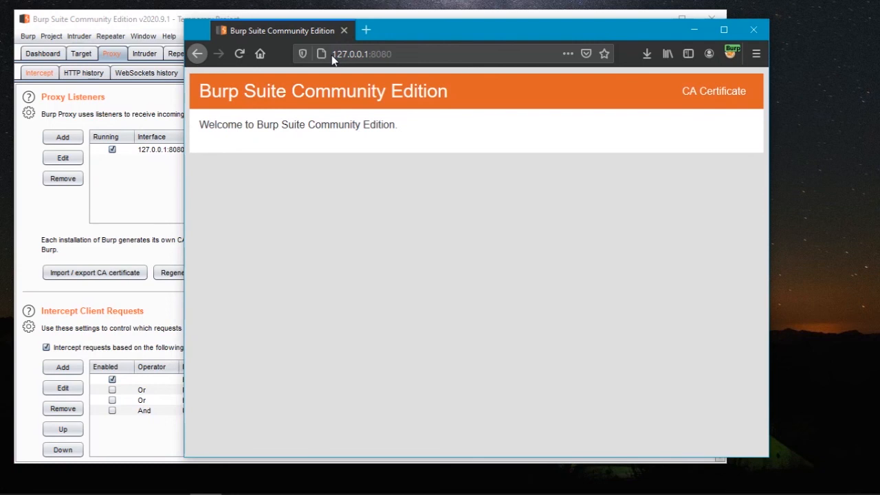
{"action": "left_click", "coordinate": [708, 96]}
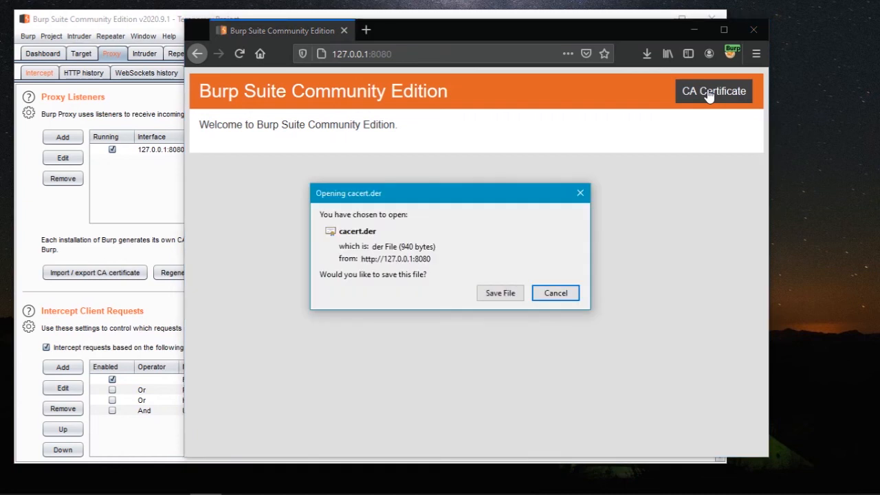
{"action": "left_click", "coordinate": [499, 294]}
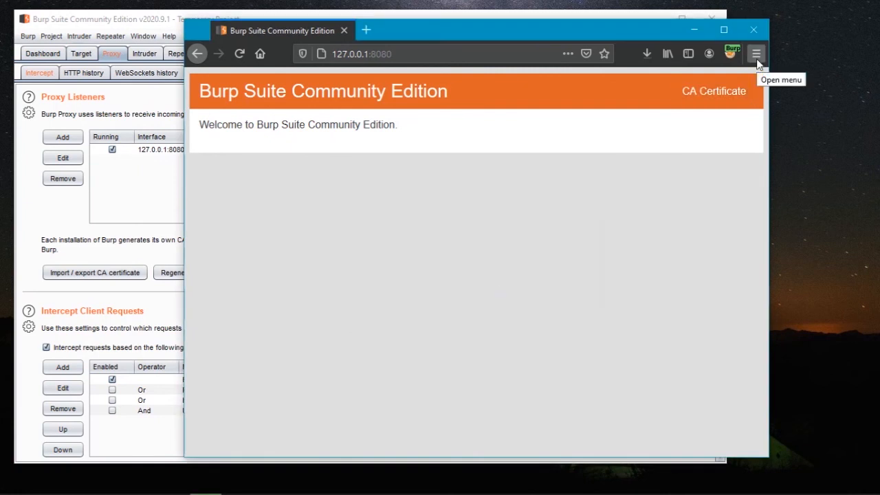
- Open Firefox's Certificate Manager from the certificate settings under Privacy & Security
{"action": "left_click", "coordinate": [756, 55]}
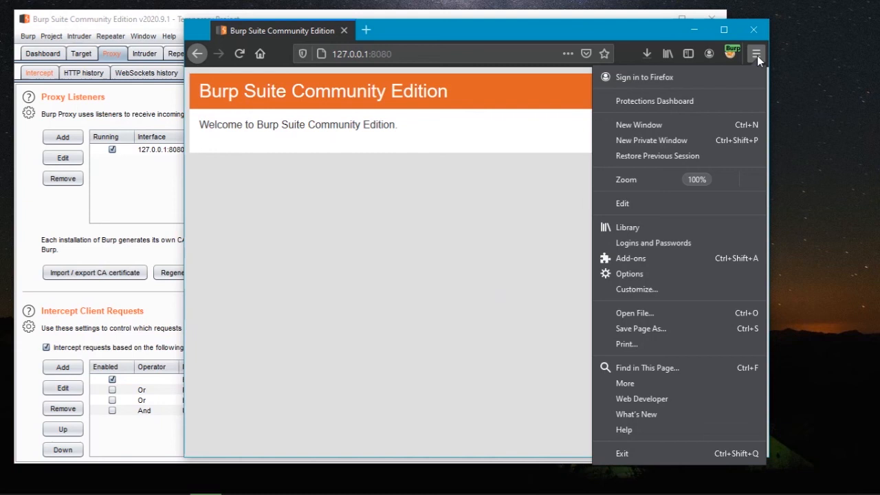
{"action": "left_click", "coordinate": [664, 275]}
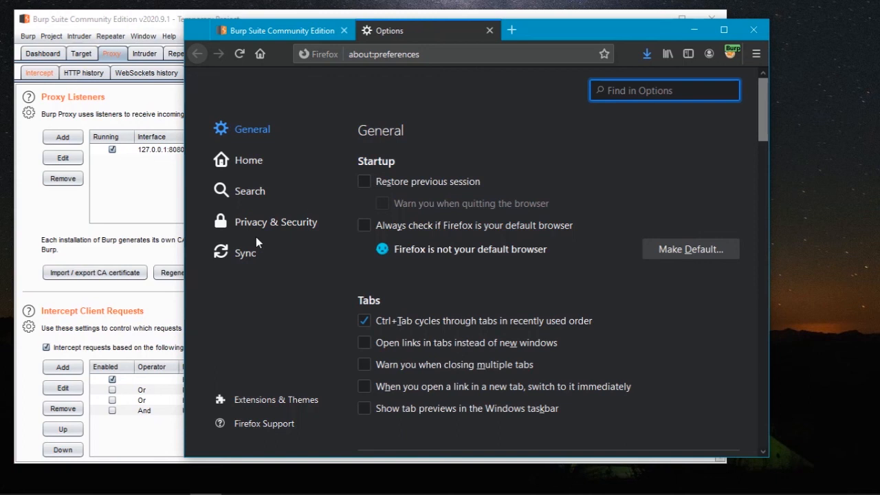
{"action": "left_click", "coordinate": [291, 221]}
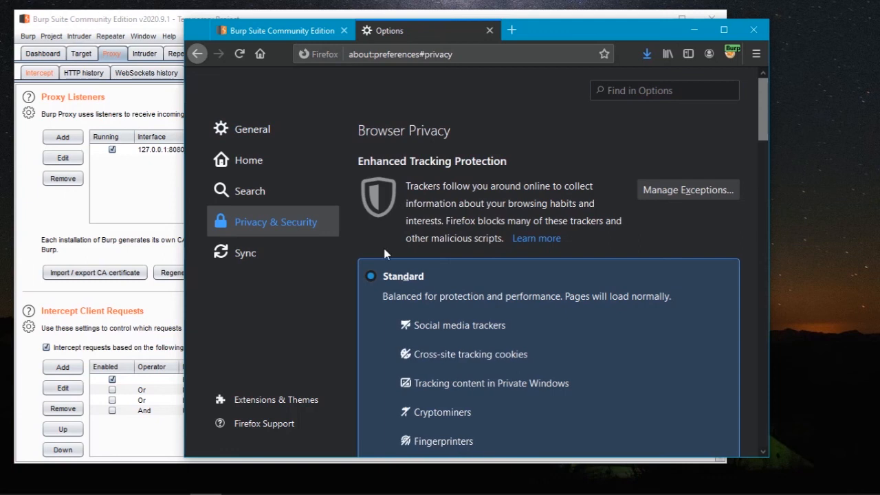
{"action": "scroll", "coordinate": [383, 248], "scroll_direction": "down", "scroll_amount": 20}
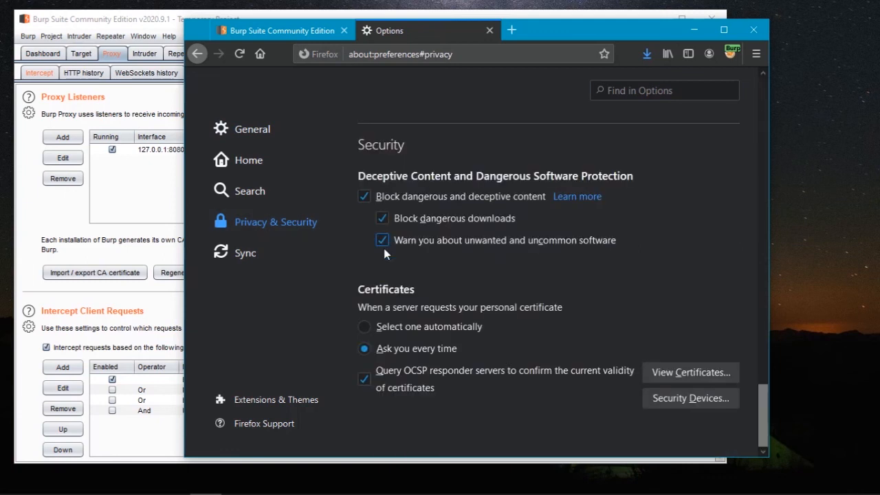
{"action": "left_click", "coordinate": [687, 373]}
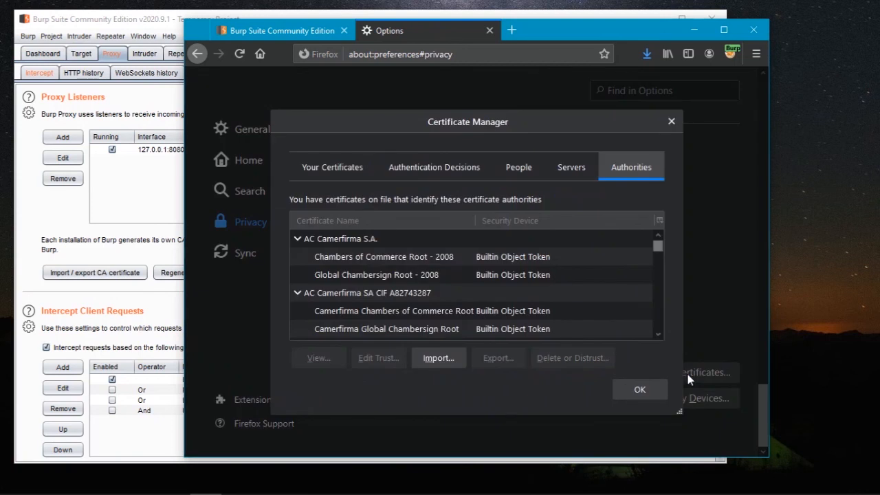
- Import cacert.der from the Downloads folder as a certificate authority, confirm the Certificate Manager and close the Firefox options
{"action": "left_click", "coordinate": [437, 358]}
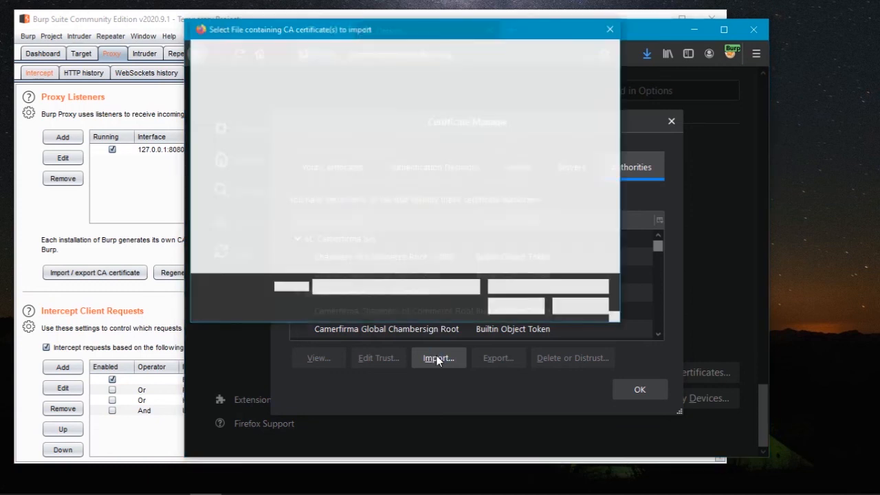
{"action": "left_click", "coordinate": [354, 168]}
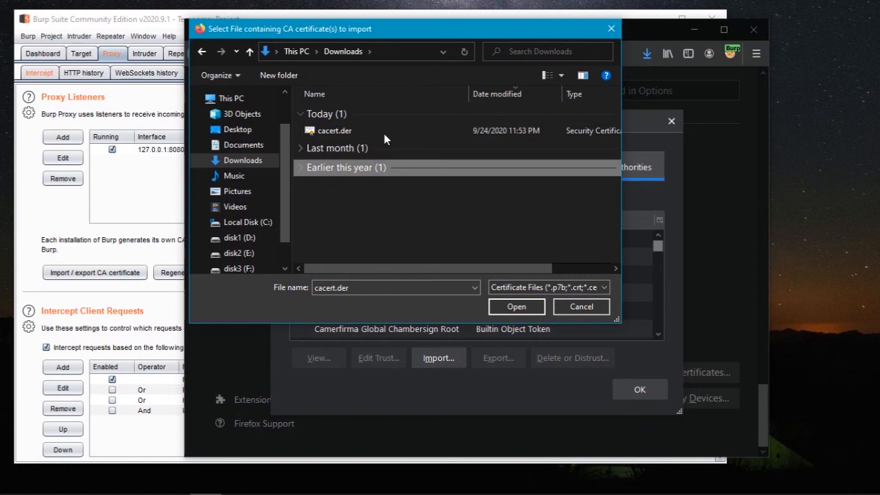
{"action": "left_click", "coordinate": [350, 131]}
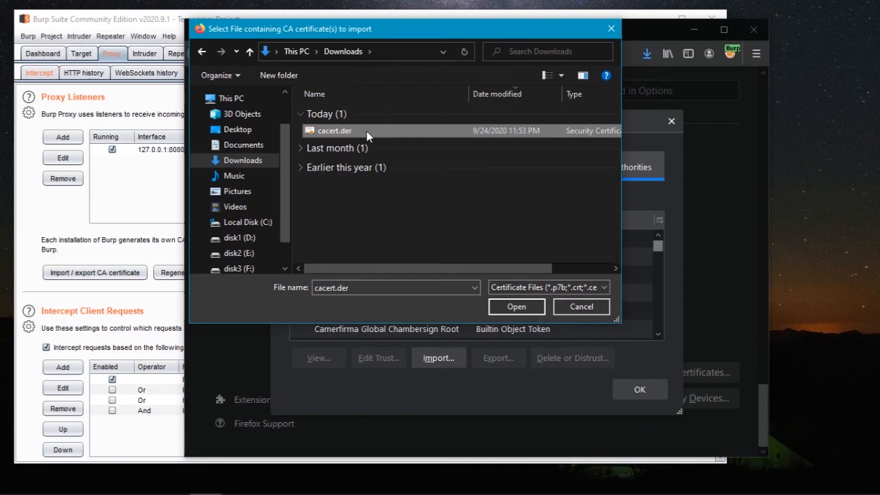
{"action": "left_click", "coordinate": [515, 304]}
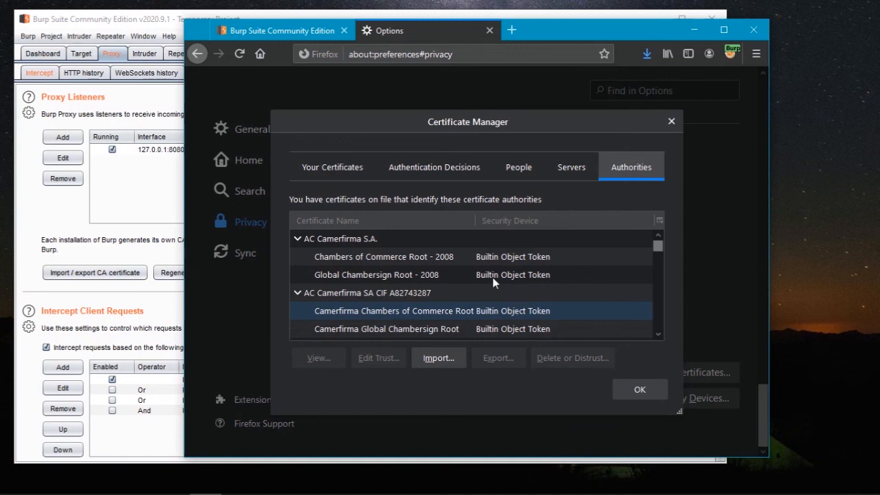
{"action": "left_click", "coordinate": [639, 390]}
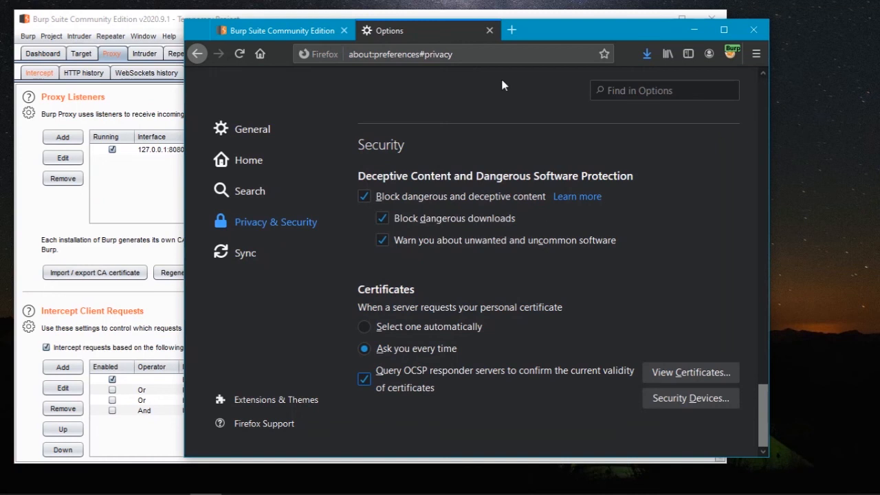
{"action": "left_click", "coordinate": [489, 30]}
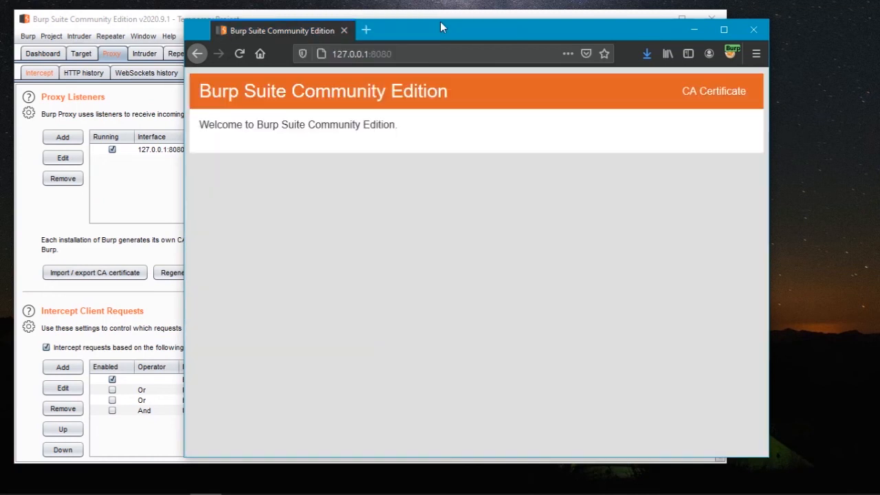
- Load google.com in a new tab to send a test request through the Burp proxy
{"action": "left_click", "coordinate": [366, 31]}
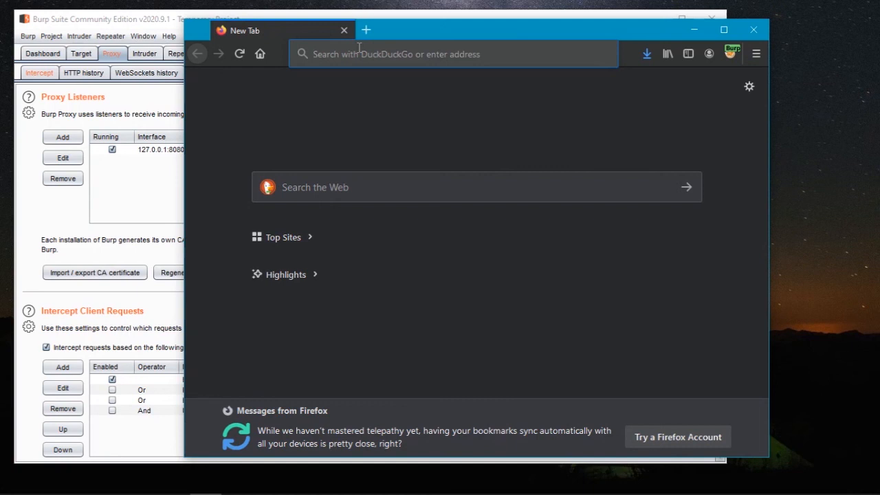
{"action": "type", "text": "google"}
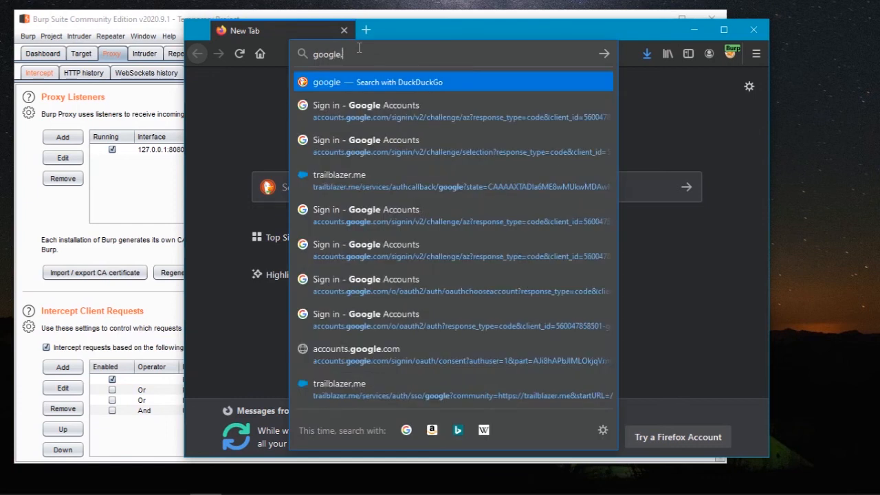
{"action": "type", "text": ".com"}
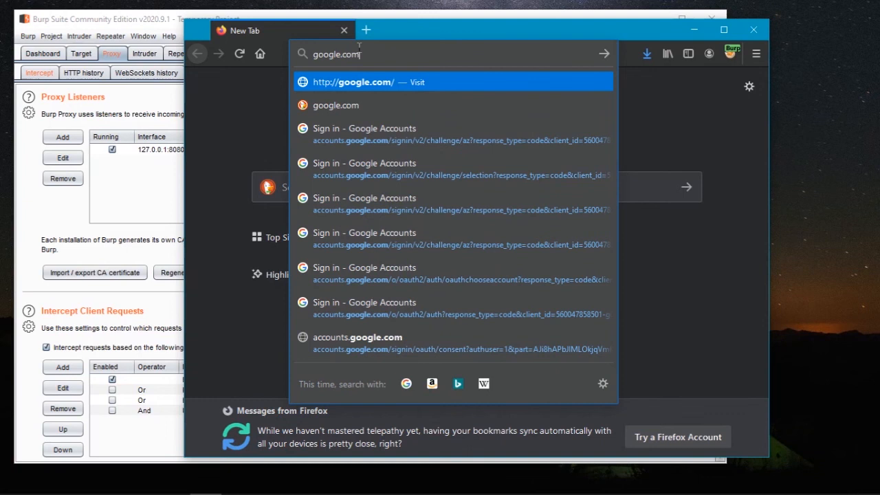
{"action": "key", "text": "Return"}
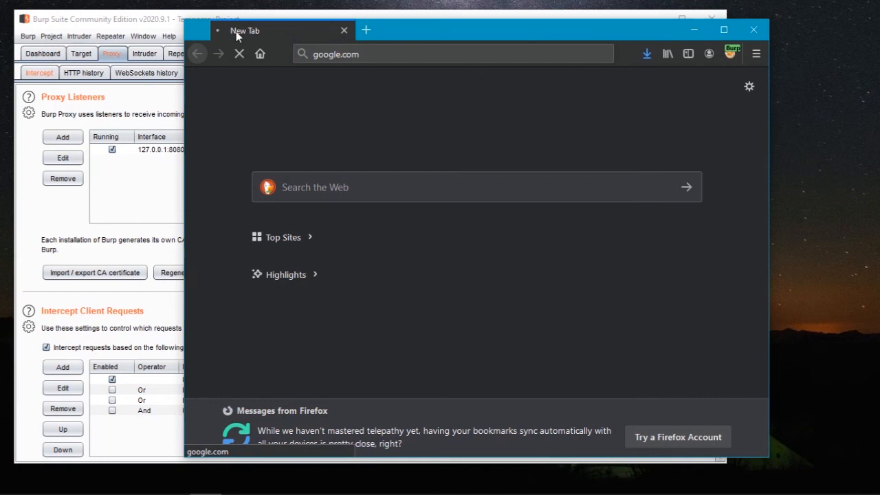
- Switch to Burp Suite, forward the intercepted requests and turn interception off
{"action": "left_click", "coordinate": [147, 94]}
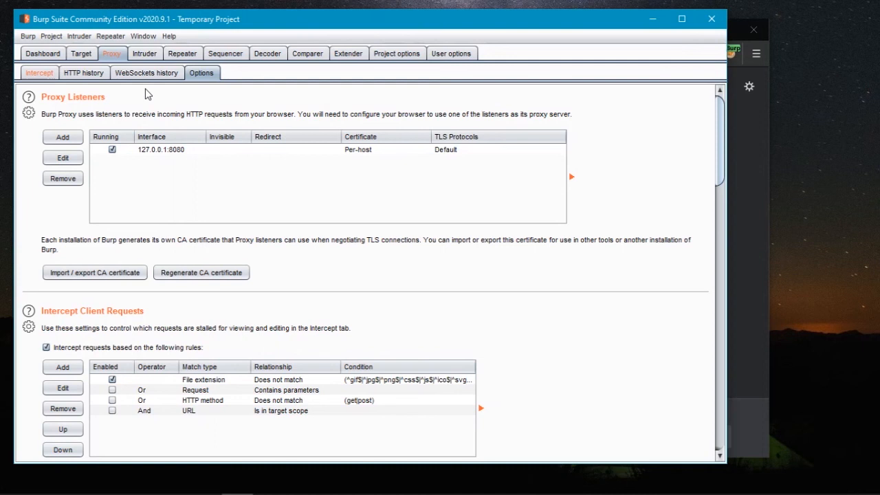
{"action": "left_click", "coordinate": [40, 72]}
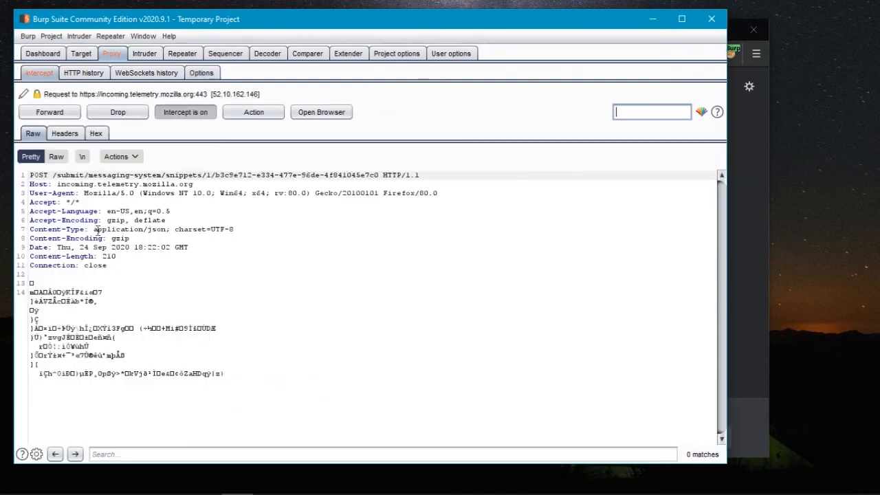
{"action": "key", "text": "ctrl+f"}
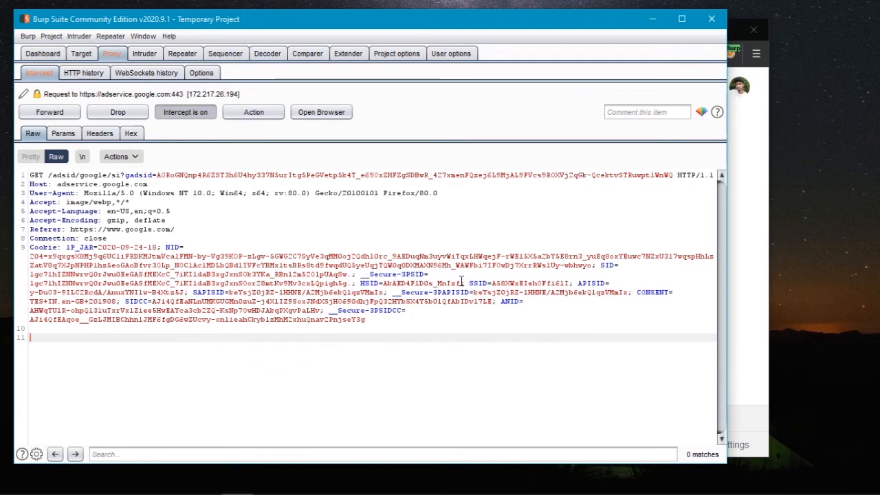
{"action": "left_click", "coordinate": [182, 111]}
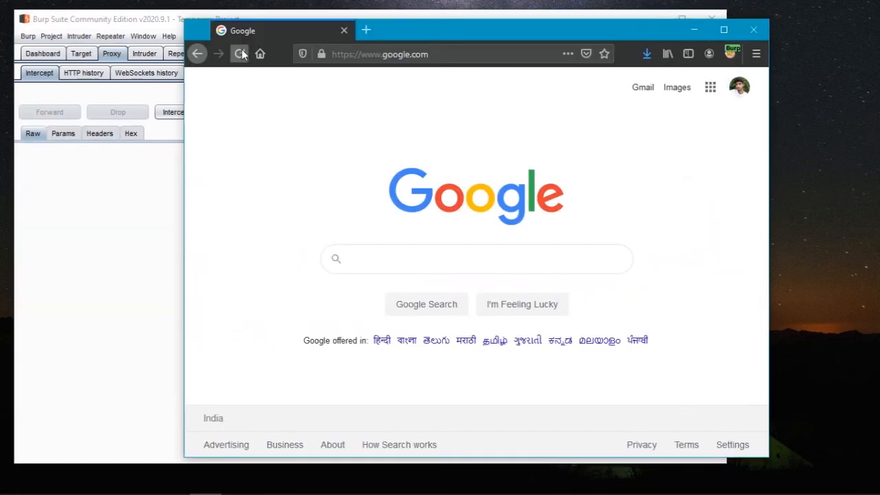
- Reload the Google page in Firefox and turn FoxyProxy off so that Firefox's own settings are used
{"action": "left_click", "coordinate": [239, 54]}
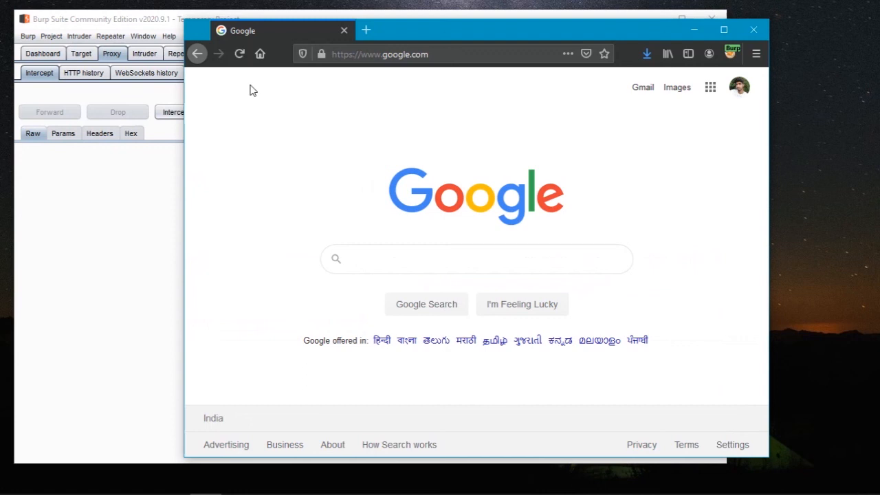
{"action": "left_click", "coordinate": [730, 55]}
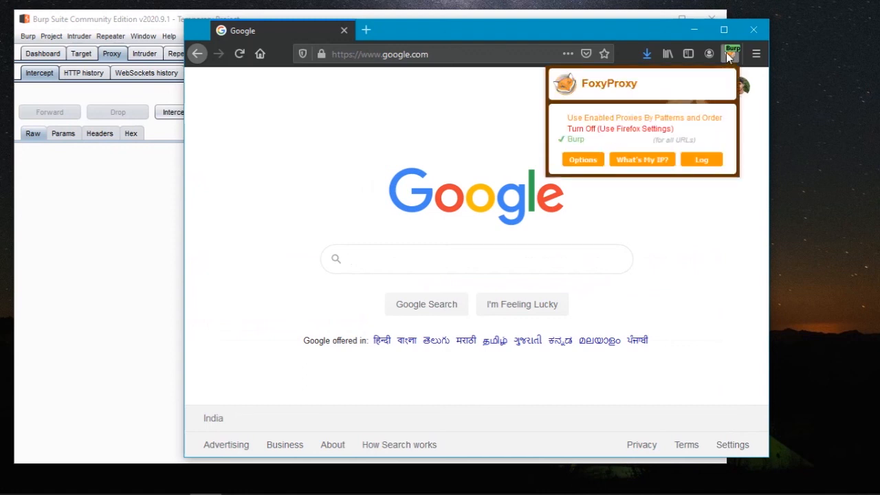
{"action": "left_click", "coordinate": [611, 131]}
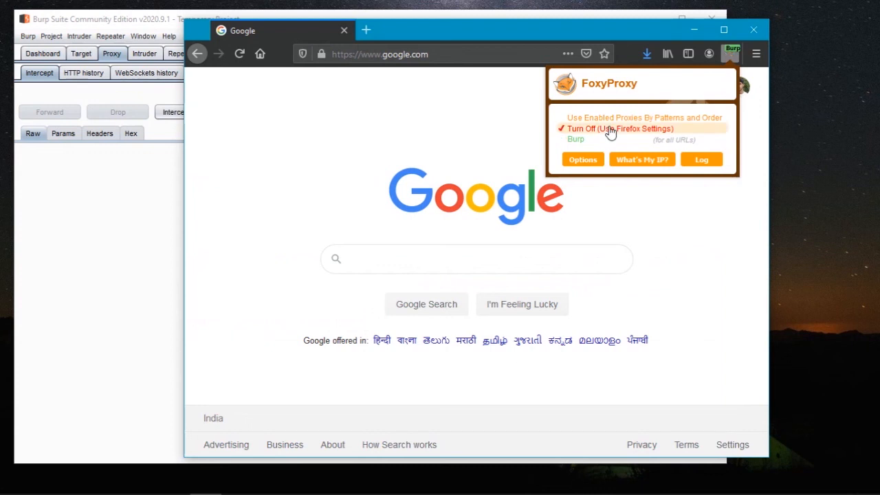
{"action": "left_click", "coordinate": [452, 148]}
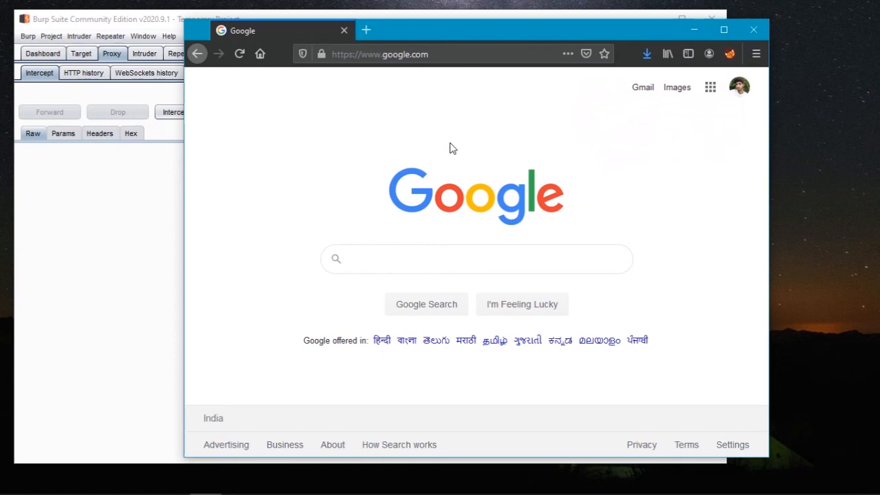